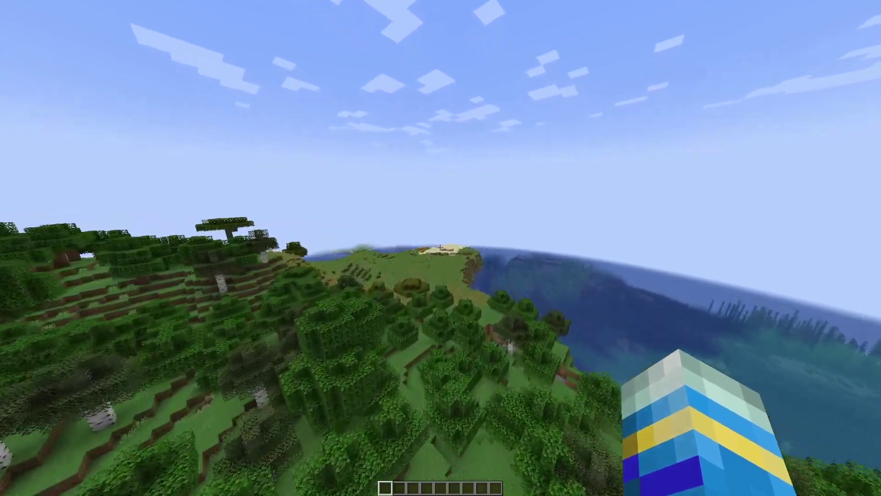
{"action": "key", "text": "w"}
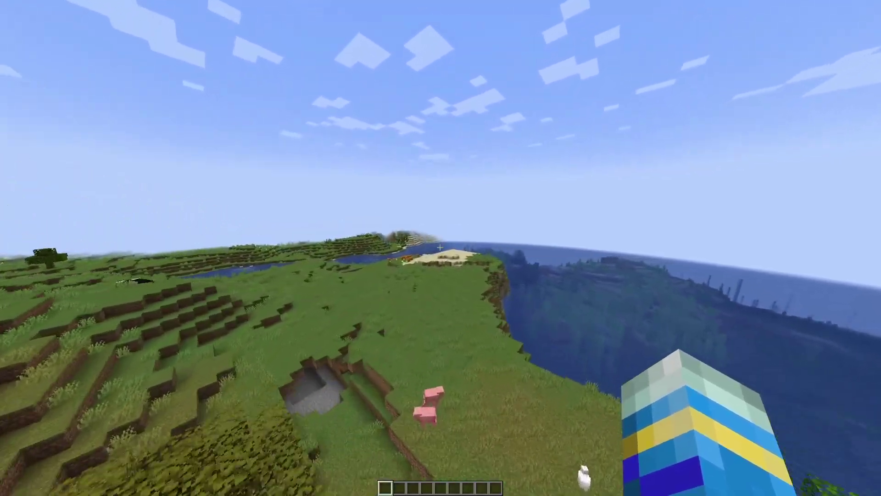
{"action": "key", "text": "w"}
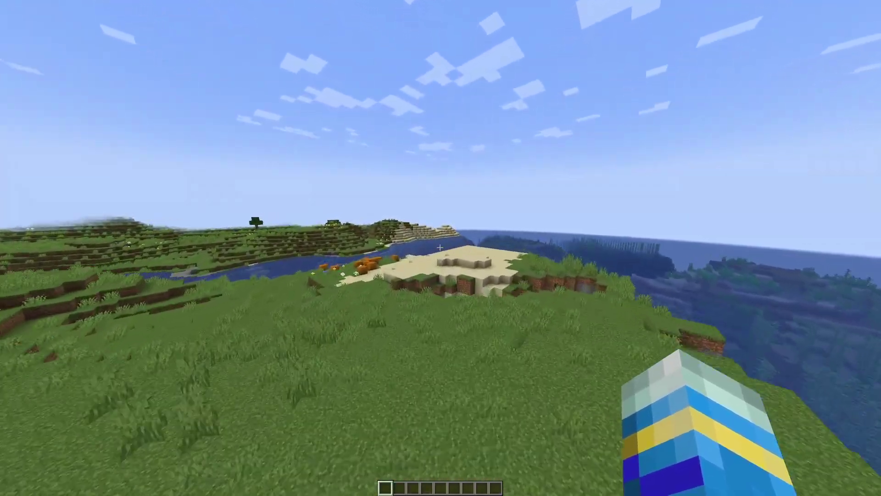
{"action": "key", "text": "w"}
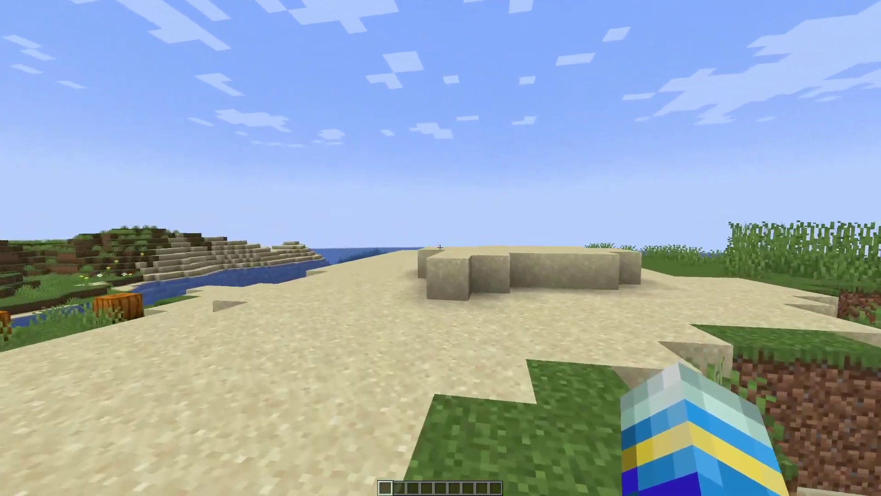
{"action": "key", "text": "w"}
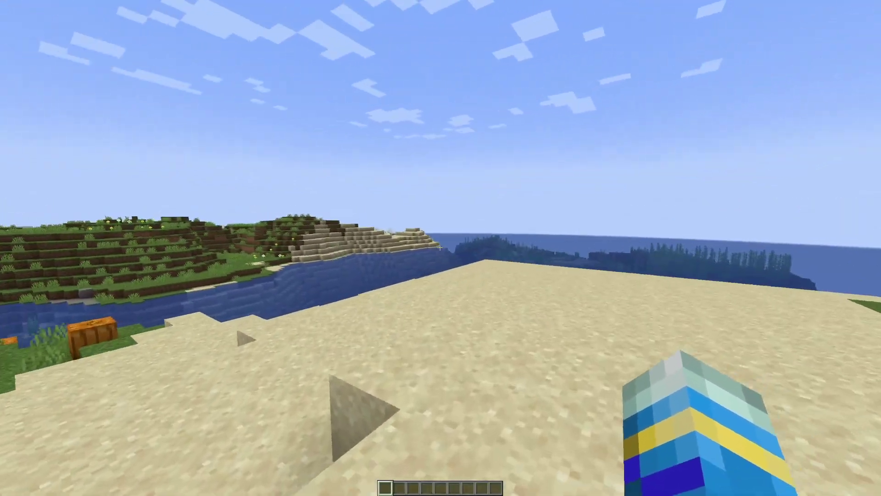
{"action": "key", "text": "w"}
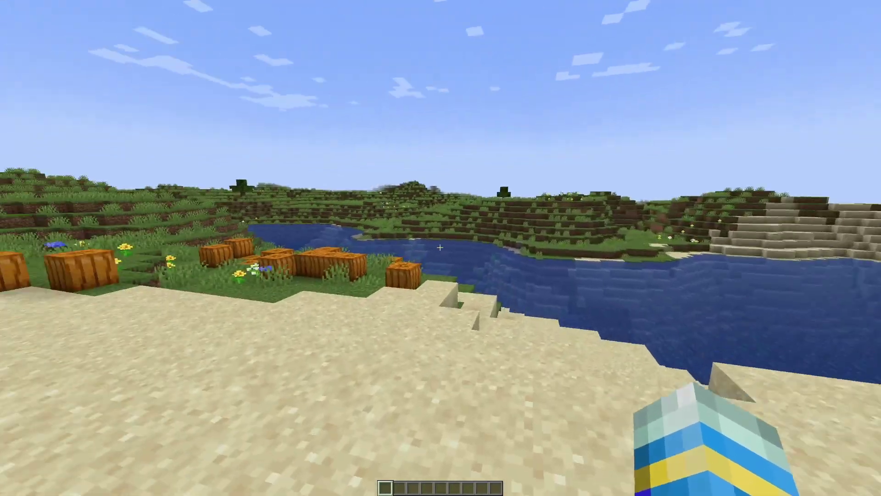
{"action": "key", "text": "w"}
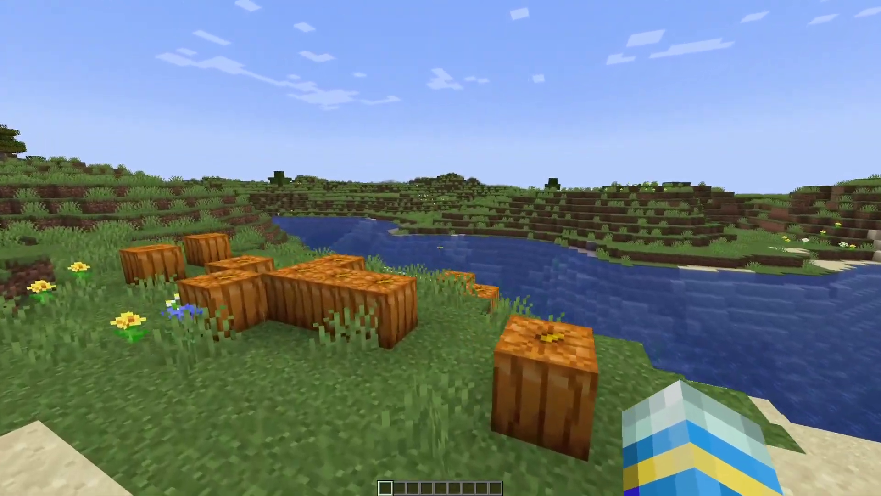
{"action": "key", "text": "w"}
{"action": "key", "text": "space"}
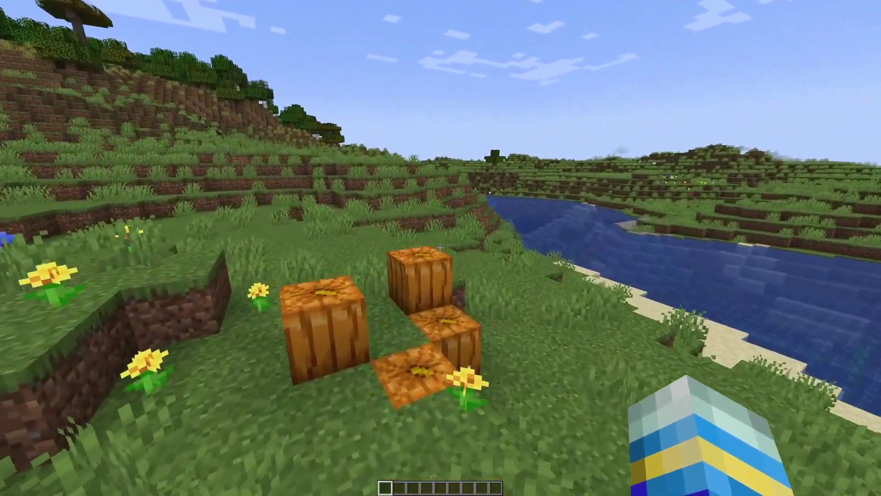
{"action": "key", "text": "w"}
{"action": "mouse_move", "coordinate": [440, 248]}
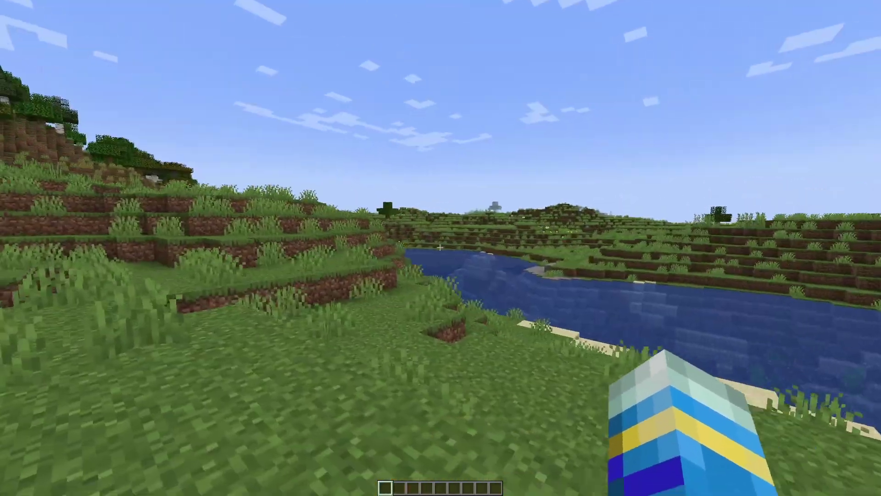
{"action": "key", "text": "w"}
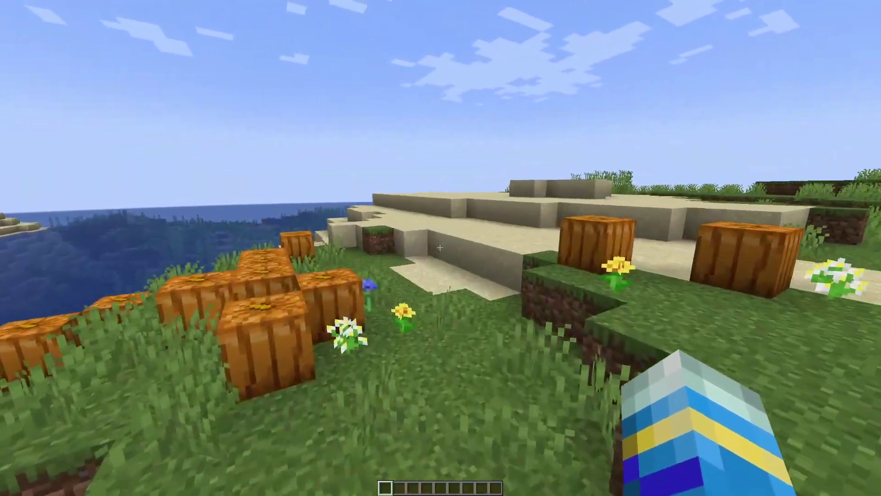
{"action": "key", "text": "w"}
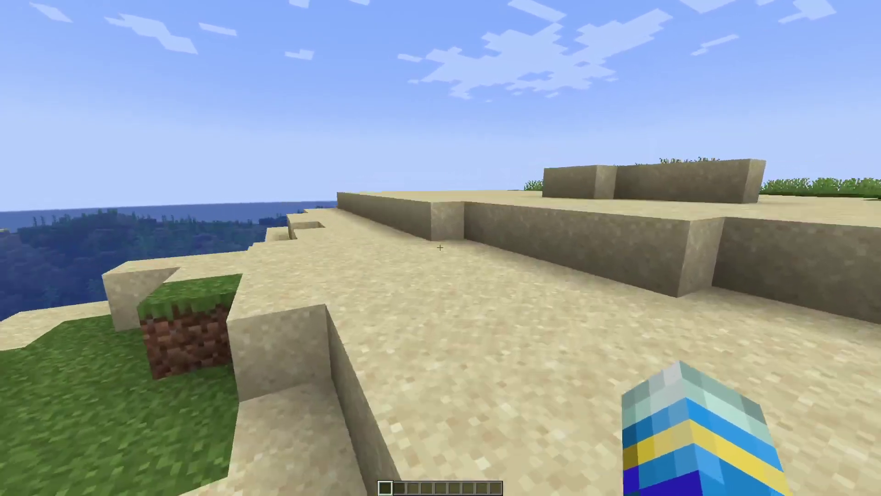
Open the ranks menu with the /rankmenu command.
{"action": "key", "text": "slash"}
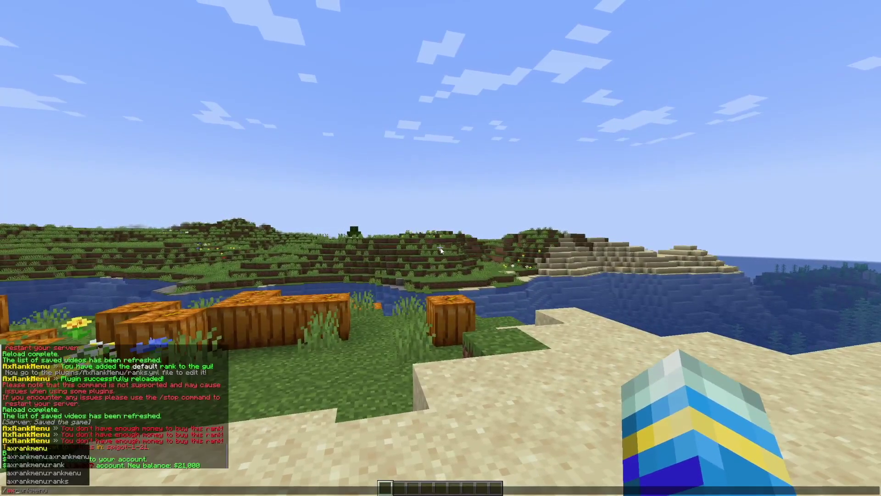
{"action": "key", "text": "Escape"}
{"action": "key", "text": "slash"}
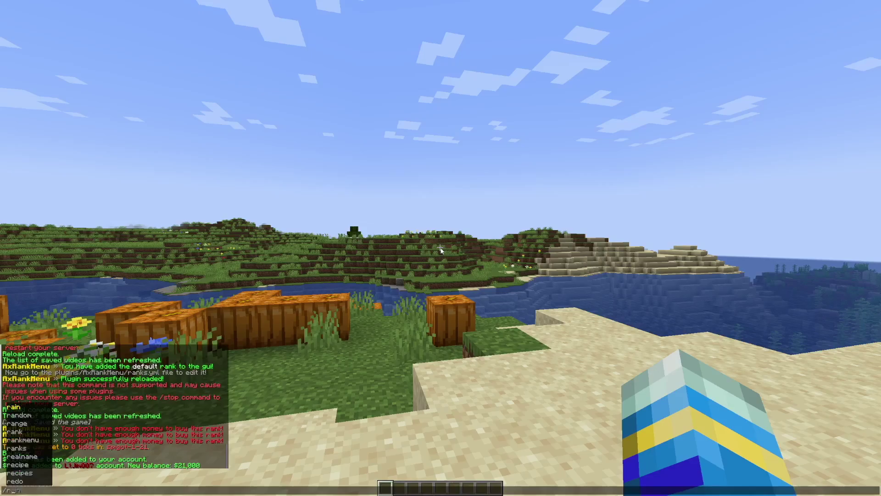
{"action": "type", "text": "rankmenu"}
{"action": "key", "text": "Return"}
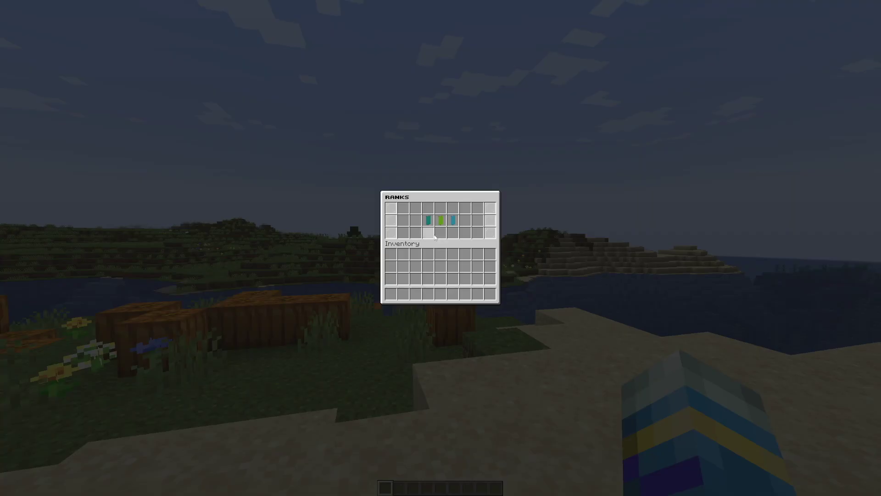
Purchase the PRO rank from the ranks menu.
{"action": "mouse_move", "coordinate": [429, 223]}
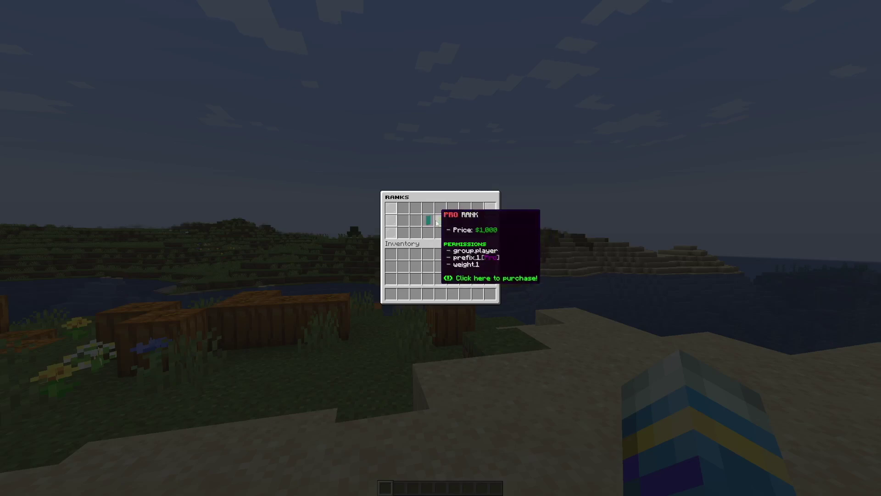
{"action": "left_click", "coordinate": [441, 223]}
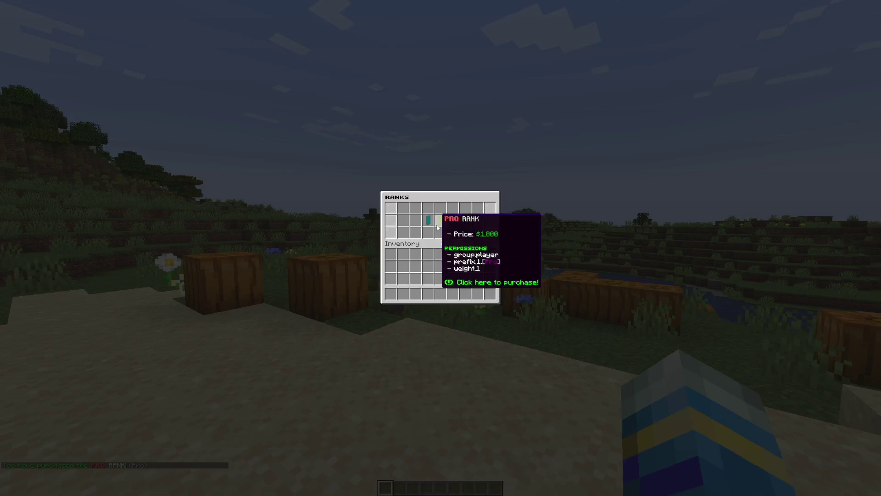
{"action": "left_click", "coordinate": [437, 226]}
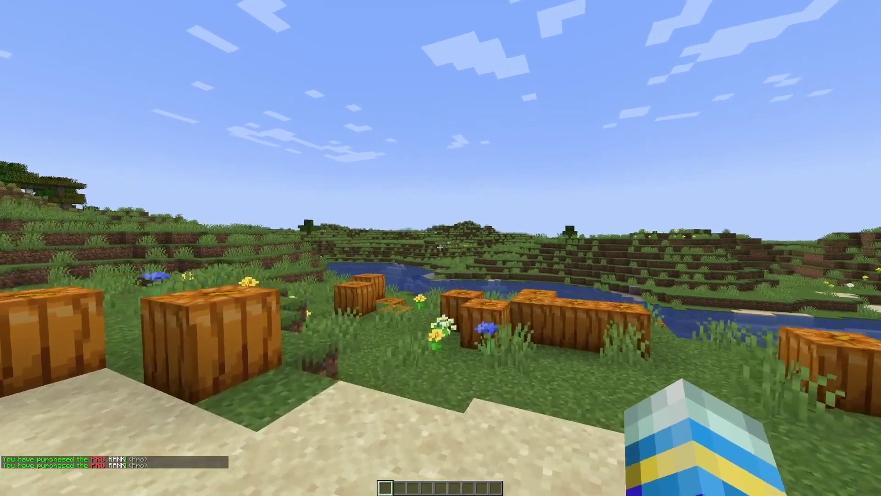
{"action": "key", "text": "t"}
{"action": "key", "text": "Escape"}
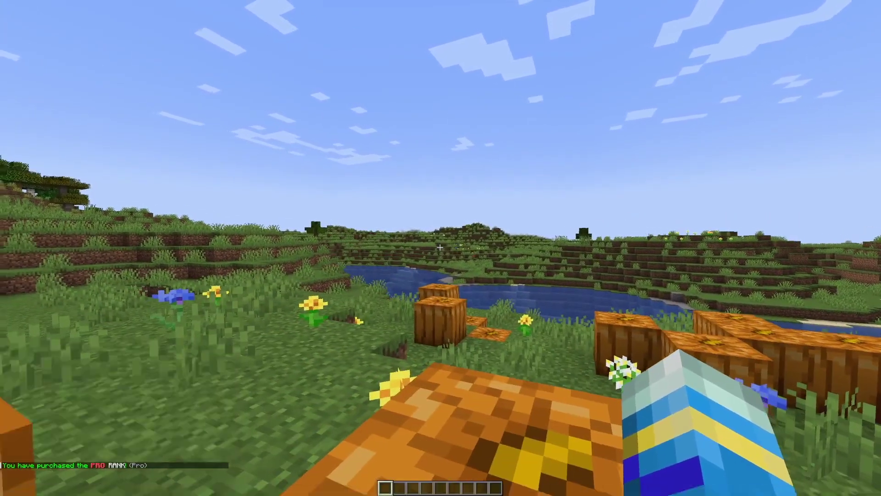
{"action": "key", "text": "w"}
{"action": "key", "text": "space"}
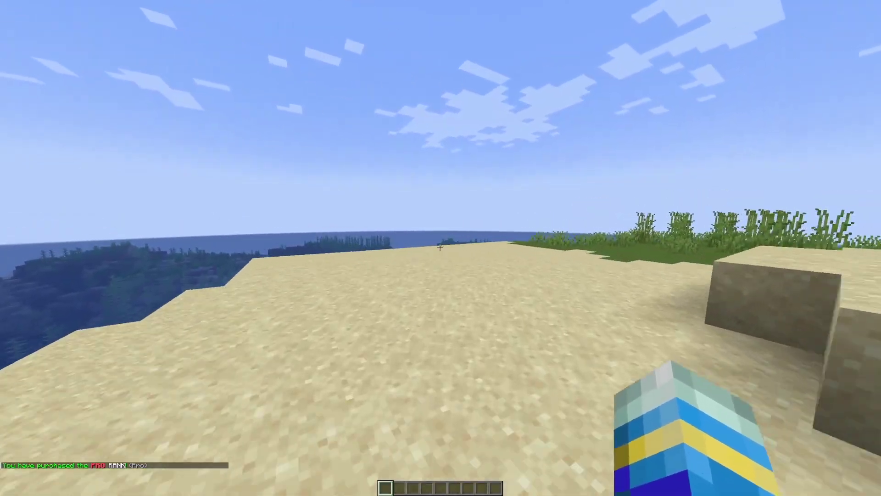
{"action": "key", "text": "w"}
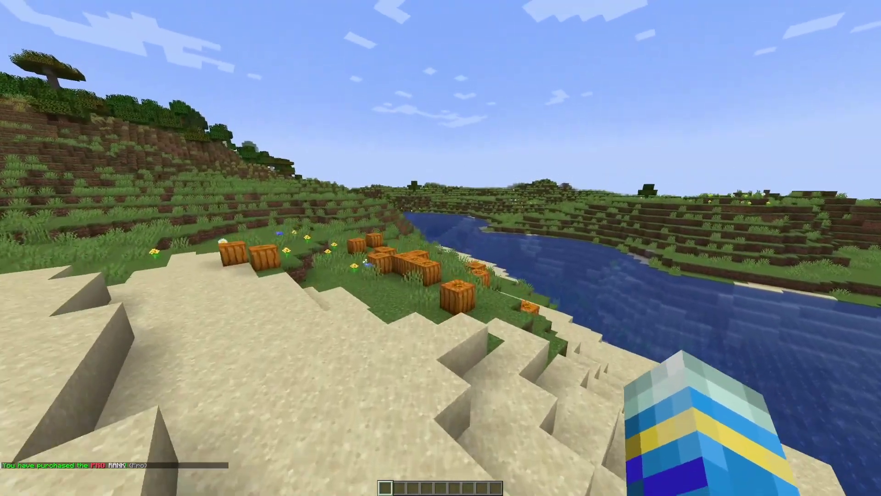
Add the default rank to the ranks menu with /rank addrank default.
{"action": "key", "text": "slash"}
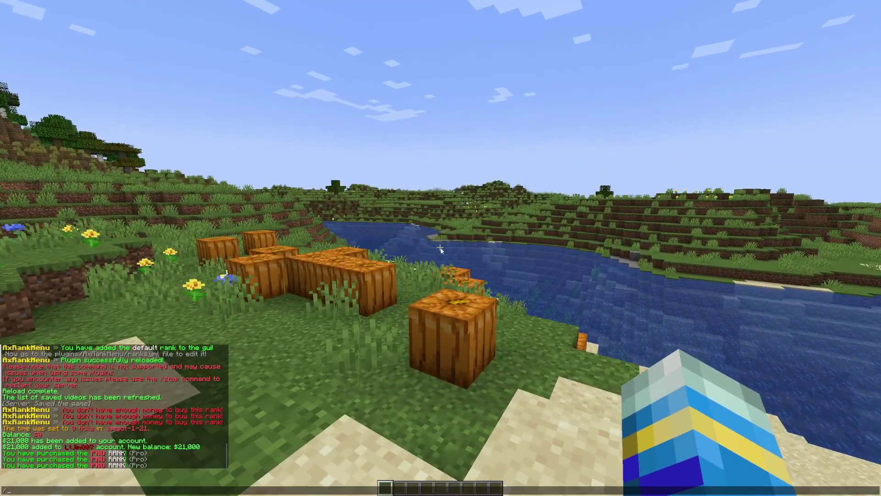
{"action": "type", "text": "rank addrank default"}
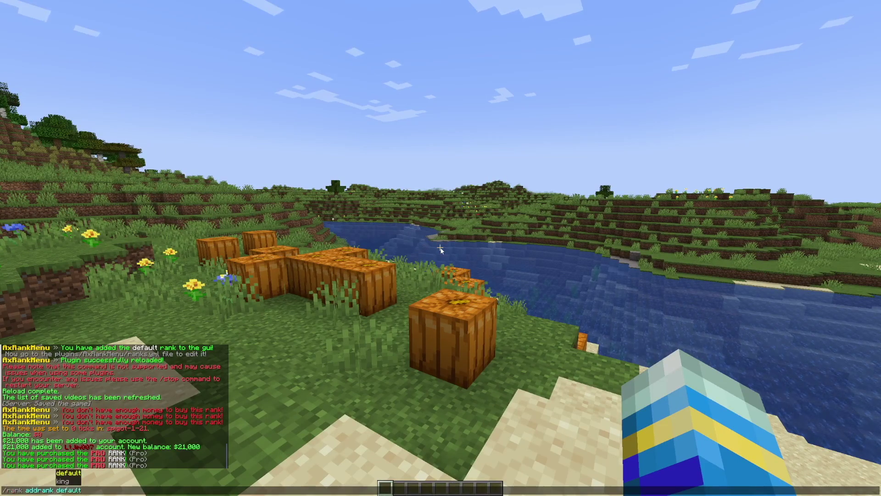
{"action": "key", "text": "Return"}
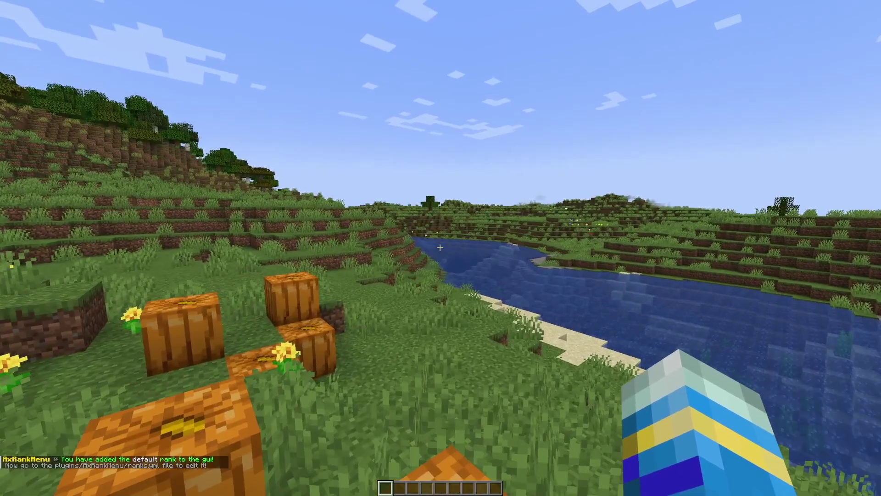
Rerun the earlier /rankmenu command to view the ranks menu again.
{"action": "key", "text": "slash"}
{"action": "key", "text": "Up"}
{"action": "key", "text": "Up"}
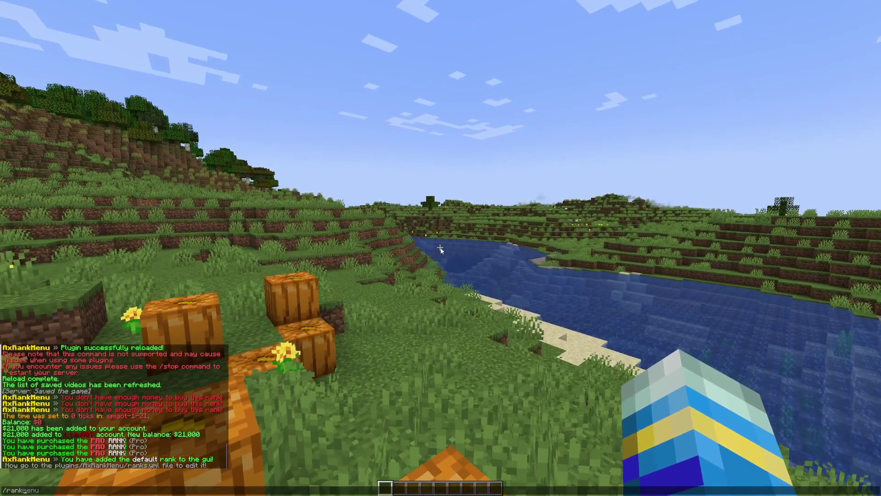
{"action": "key", "text": "Return"}
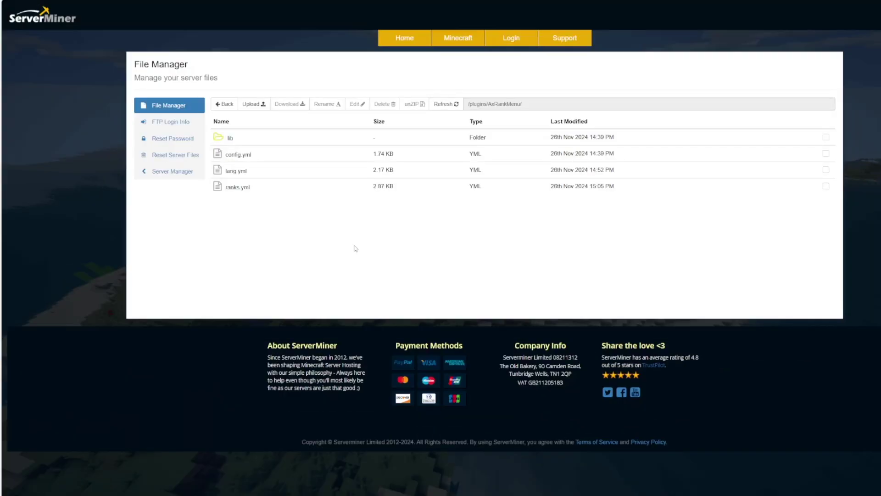
Switch to the ServerMiner file manager, open ranks.yml from /plugins/AxRankMenu/ and go to its PLAYER rank section.
{"action": "double_click", "coordinate": [257, 192]}
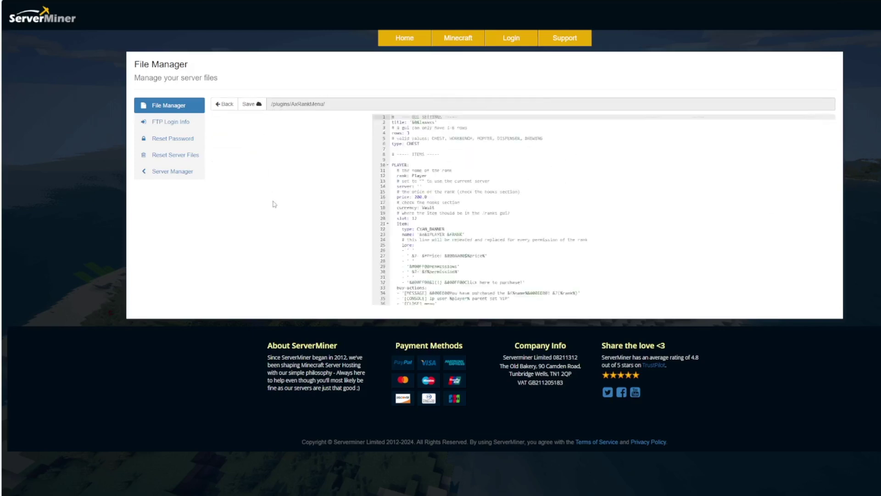
{"action": "left_click_drag", "start_coordinate": [248, 122], "coordinate": [240, 138]}
{"action": "left_click", "coordinate": [259, 139]}
{"action": "left_click", "coordinate": [282, 151]}
{"action": "scroll", "coordinate": [269, 174], "scroll_direction": "down", "scroll_amount": 1}
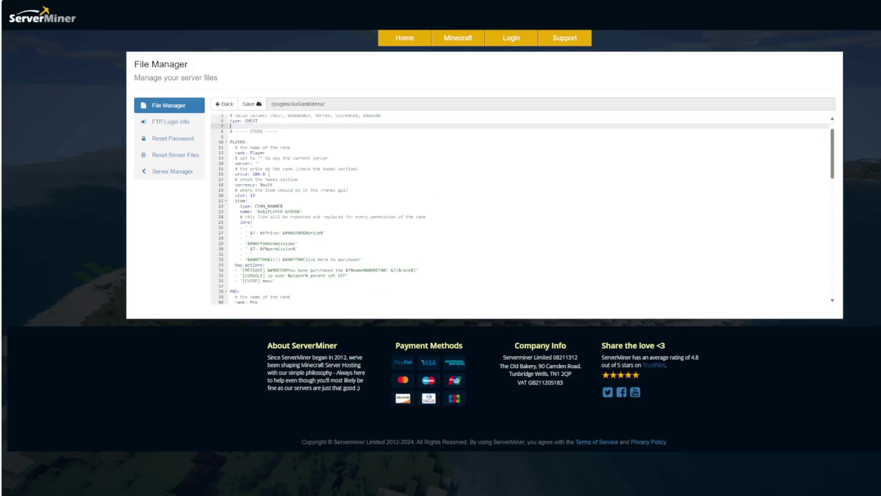
Examine the PLAYER, PRO and Legend rank sections, the decoration section and the default rank block in ranks.yml.
{"action": "scroll", "coordinate": [250, 144], "scroll_direction": "down", "scroll_amount": 12}
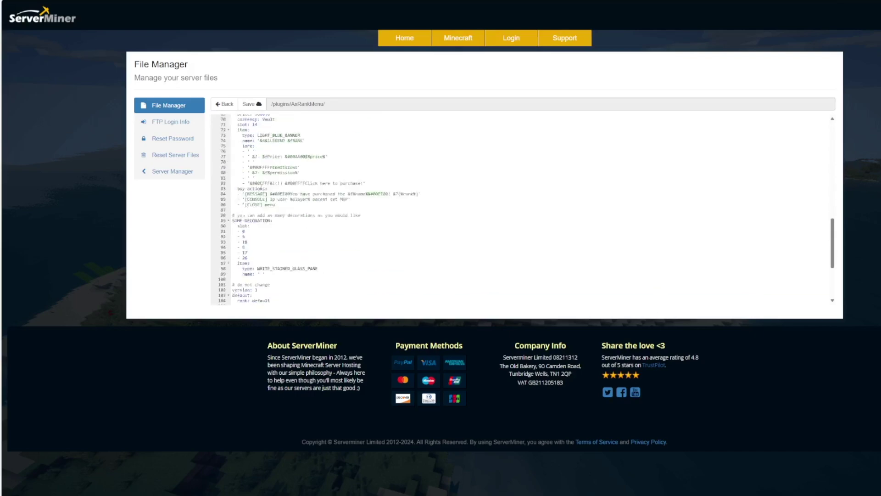
{"action": "scroll", "coordinate": [284, 201], "scroll_direction": "up", "scroll_amount": 3}
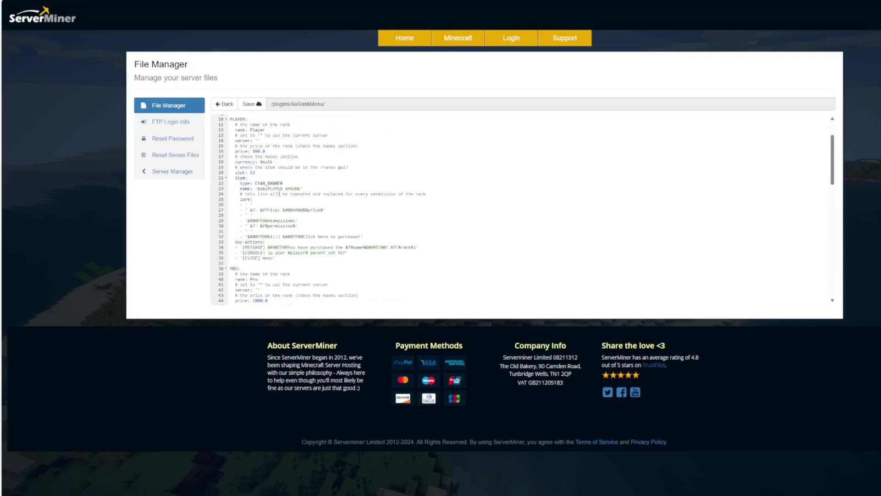
{"action": "scroll", "coordinate": [280, 190], "scroll_direction": "down", "scroll_amount": 8}
{"action": "scroll", "coordinate": [280, 188], "scroll_direction": "up", "scroll_amount": 5}
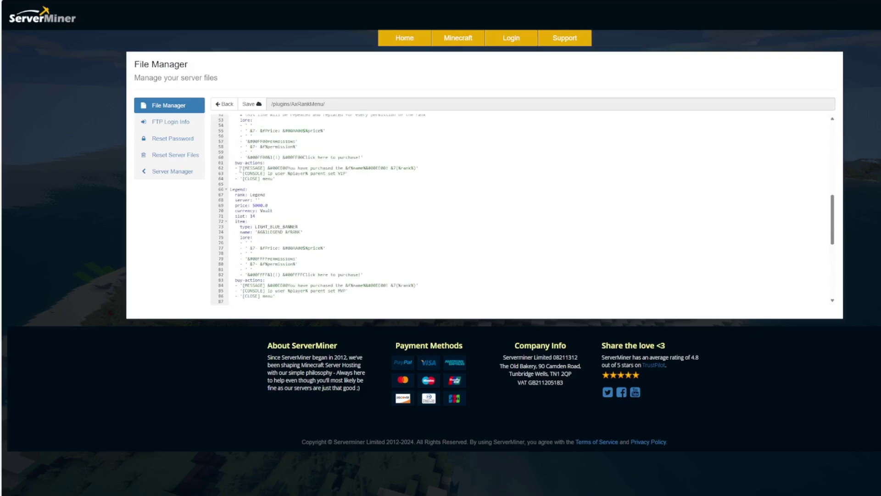
{"action": "scroll", "coordinate": [271, 199], "scroll_direction": "down", "scroll_amount": 9}
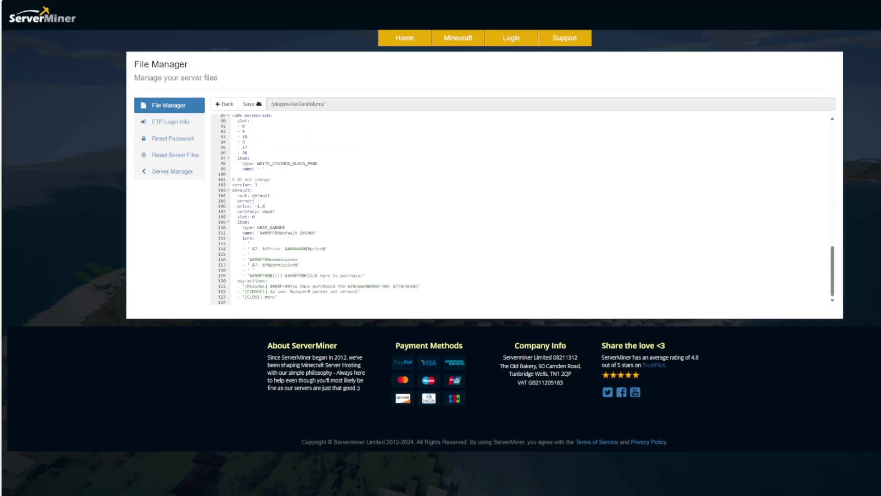
{"action": "left_click_drag", "start_coordinate": [233, 189], "coordinate": [294, 301]}
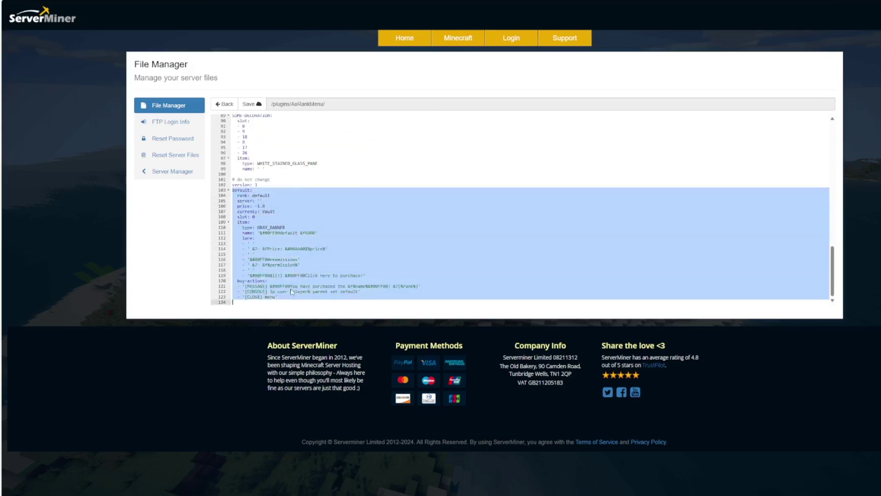
{"action": "left_click", "coordinate": [319, 219]}
{"action": "scroll", "coordinate": [322, 221], "scroll_direction": "up", "scroll_amount": 7}
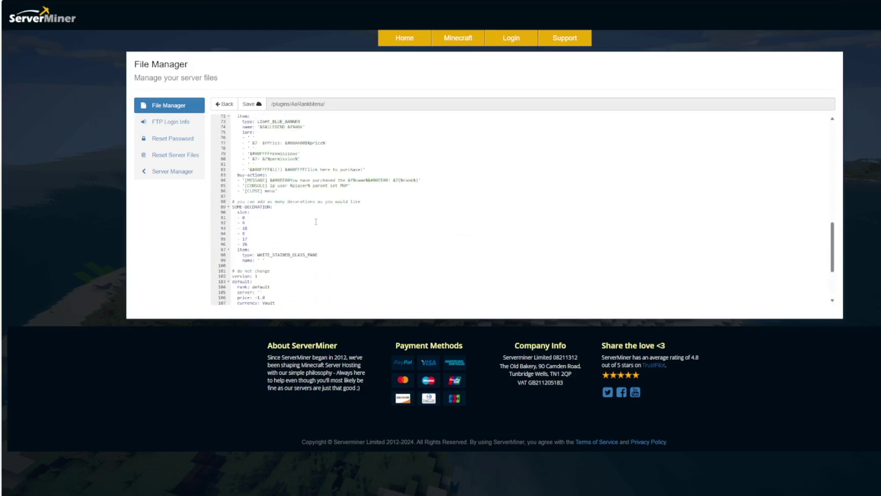
Add a King rank section below the Legend section, with price 9999.0, currency Vault, slot 15 and a RED_BANNER item.
{"action": "left_click_drag", "start_coordinate": [277, 260], "coordinate": [223, 157]}
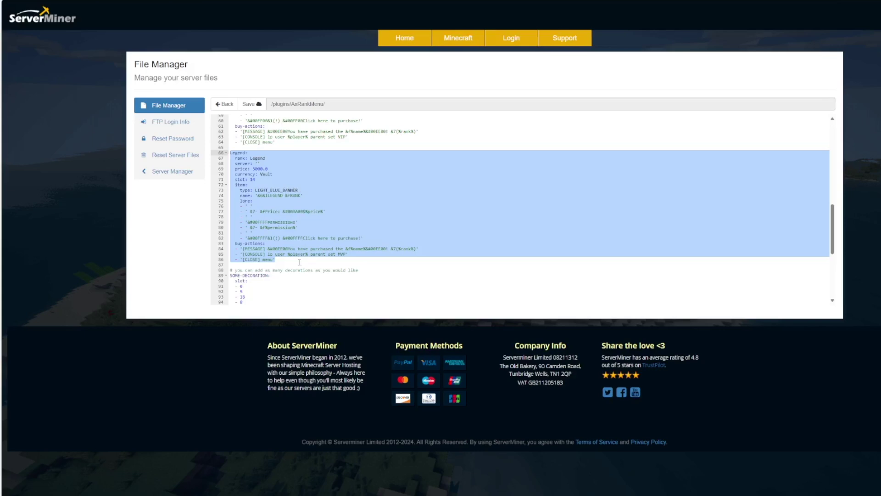
{"action": "left_click", "coordinate": [291, 261]}
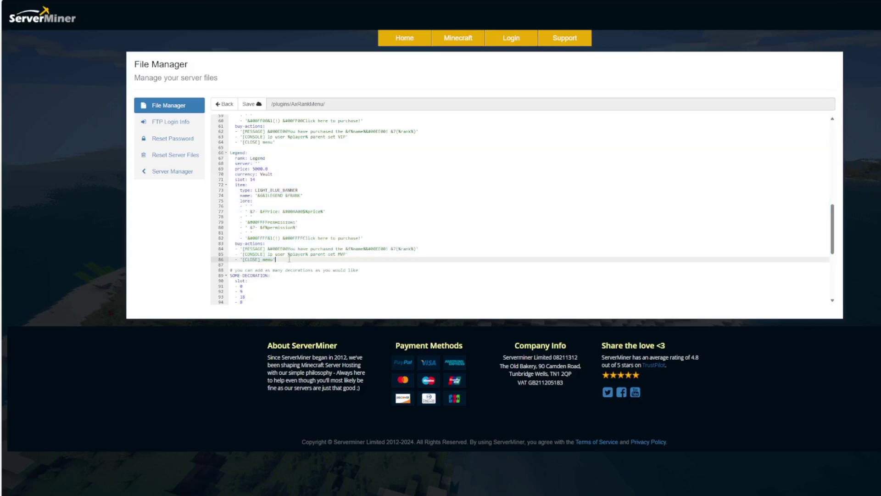
{"action": "type", "text": "King:   rank: King   server: ''   price: 9999.0   currency: Vault   slot: 15   item:     type: RED_BANNER     name: '&4&lKING &fRANK'     lore:     - ' '     - ' &7- &fPrice: &#00AA00$%price%'     - ' '     - '&#00FFFFPERMISSIONS'     - ' &7- &f%permission%'     - ' '     - '&#00FFFF&l(!) &#00FFFFClick here to purchase!'   buy-actions:   - '[MESSAGE] &#00EE00You have purchased the &f%name%&#00EE00! &7(%rank%)'   - '[CONSOLE] lp user %player% parent set MVP'   - '[CLOSE] menu'"}
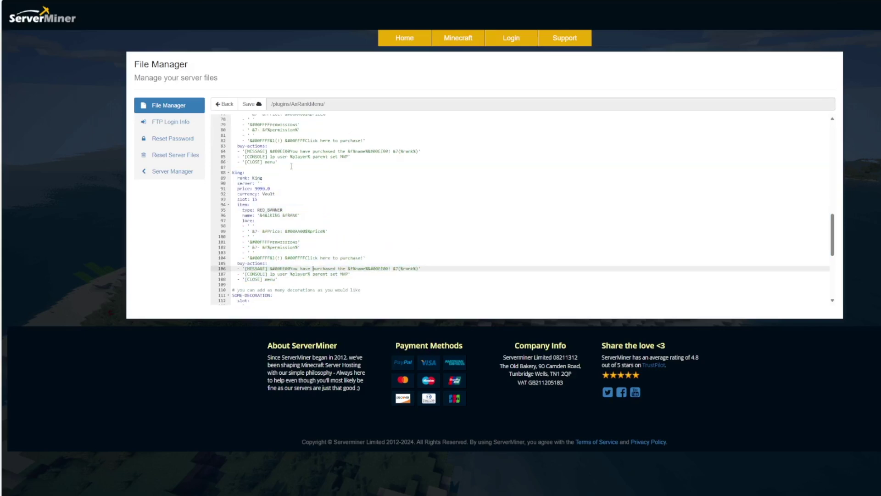
Examine the King rank section in ranks.yml, comparing its slot with the Legend section and reviewing its item, permission lore and buy-actions.
{"action": "left_click_drag", "start_coordinate": [232, 174], "coordinate": [352, 263]}
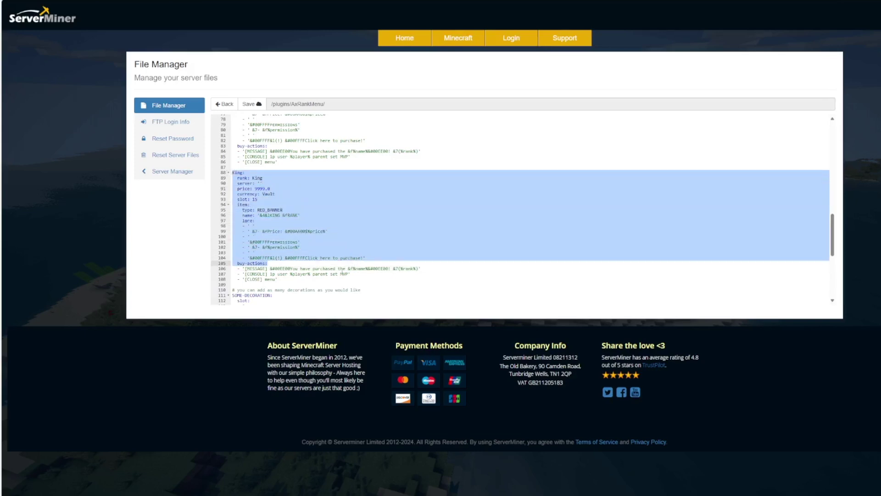
{"action": "left_click", "coordinate": [342, 268]}
{"action": "left_click_drag", "start_coordinate": [259, 200], "coordinate": [250, 200]}
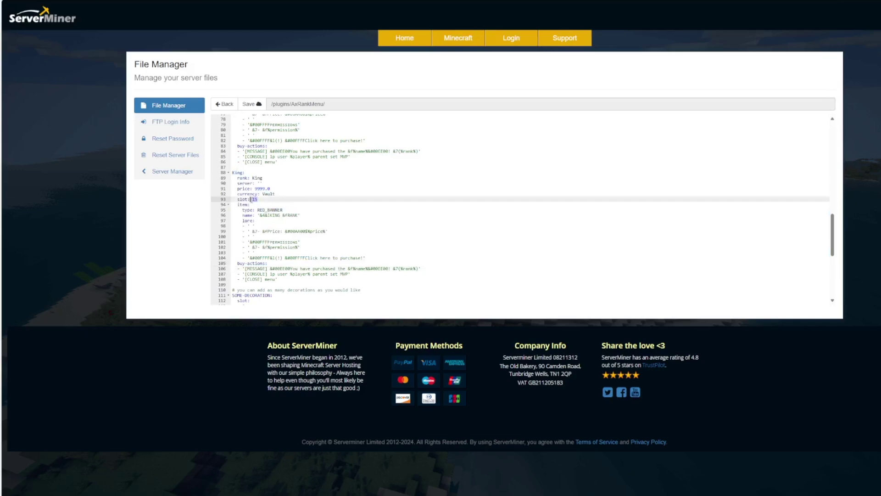
{"action": "scroll", "coordinate": [256, 204], "scroll_direction": "up", "scroll_amount": 3}
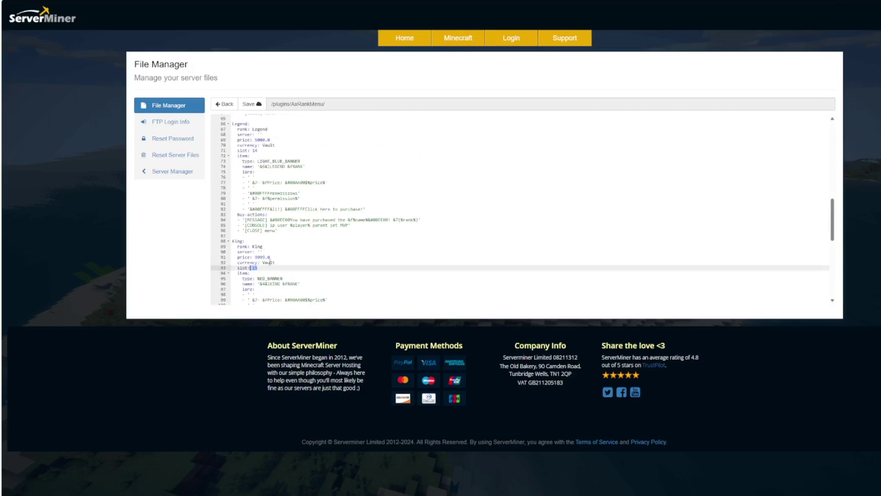
{"action": "left_click", "coordinate": [271, 263]}
{"action": "scroll", "coordinate": [282, 262], "scroll_direction": "down", "scroll_amount": 3}
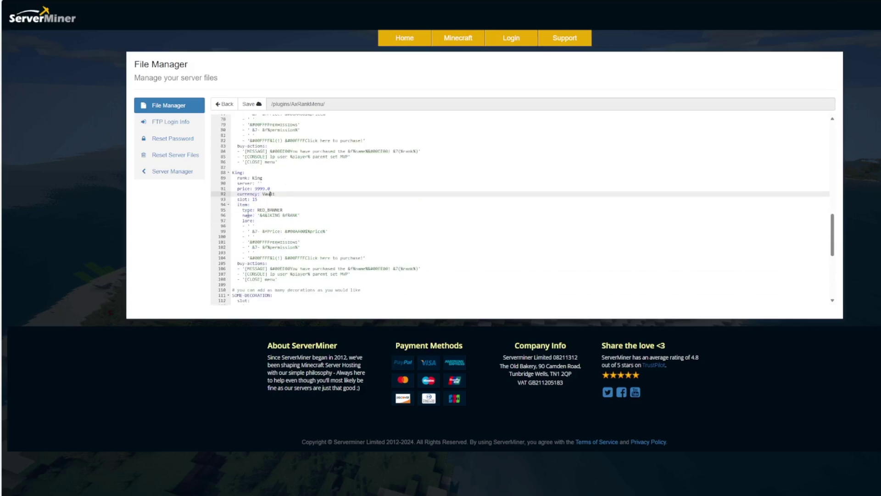
{"action": "left_click_drag", "start_coordinate": [248, 215], "coordinate": [323, 277]}
{"action": "left_click", "coordinate": [327, 282]}
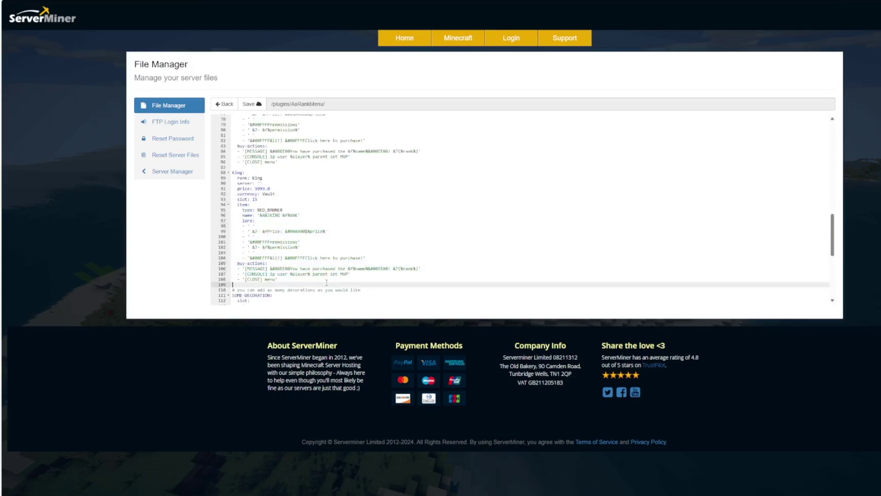
{"action": "scroll", "coordinate": [324, 282], "scroll_direction": "down", "scroll_amount": 2}
{"action": "left_click_drag", "start_coordinate": [303, 202], "coordinate": [272, 202]}
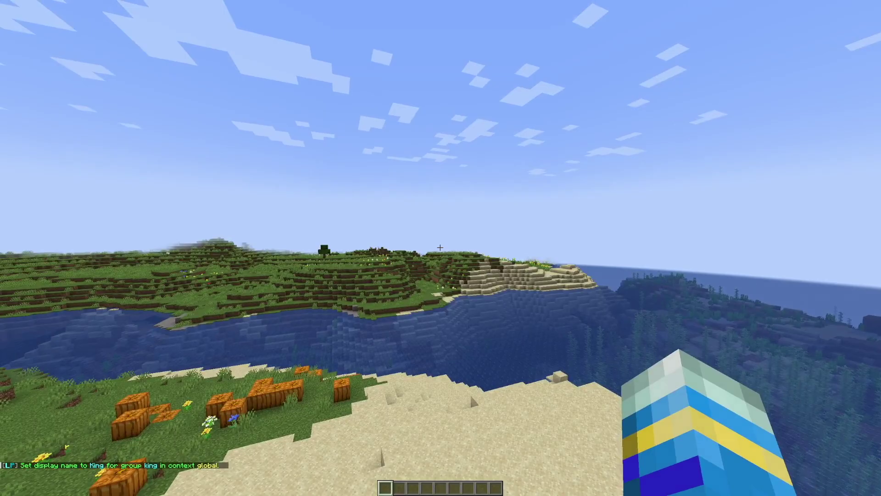
Switch to Minecraft and reload the AxRankMenu plugin and the server with chat commands.
{"action": "key", "text": "slash"}
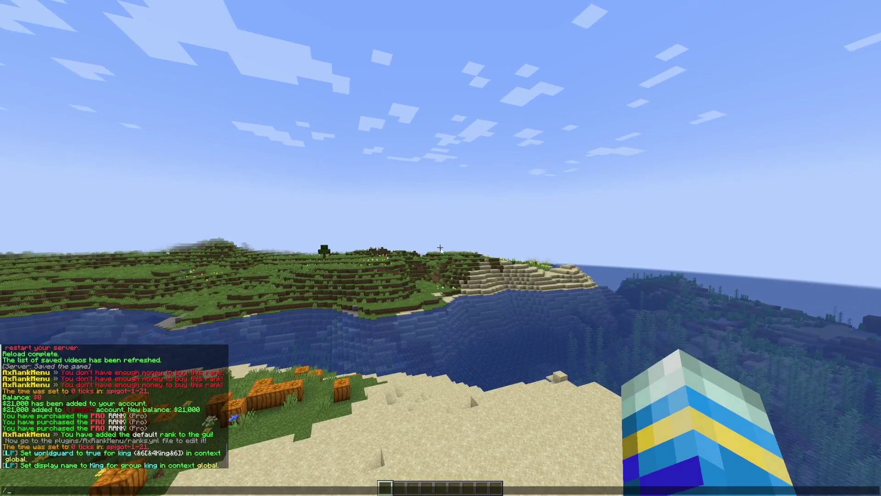
{"action": "type", "text": "rankmenu"}
{"action": "key", "text": "Tab"}
{"action": "type", "text": "reload"}
{"action": "key", "text": "Return"}
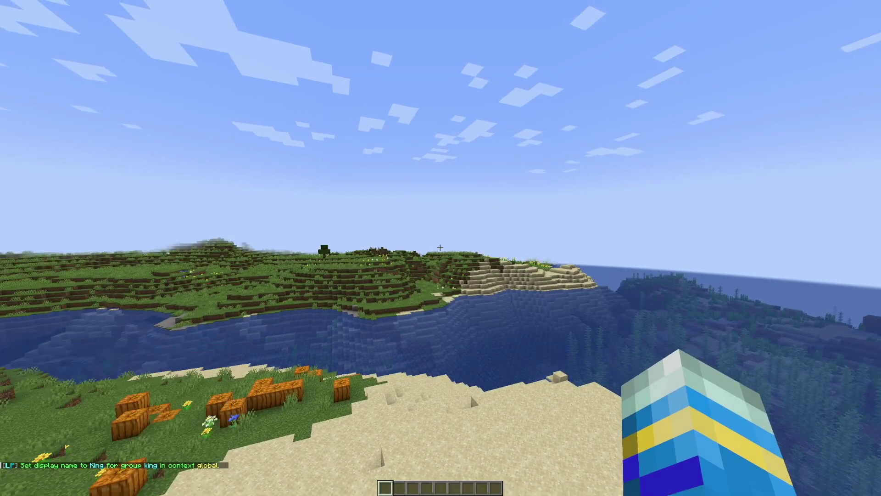
Open the ranks menu with /rankmenu and inspect the King rank's price and permissions.
{"action": "key", "text": "slash"}
{"action": "type", "text": "rankmenu"}
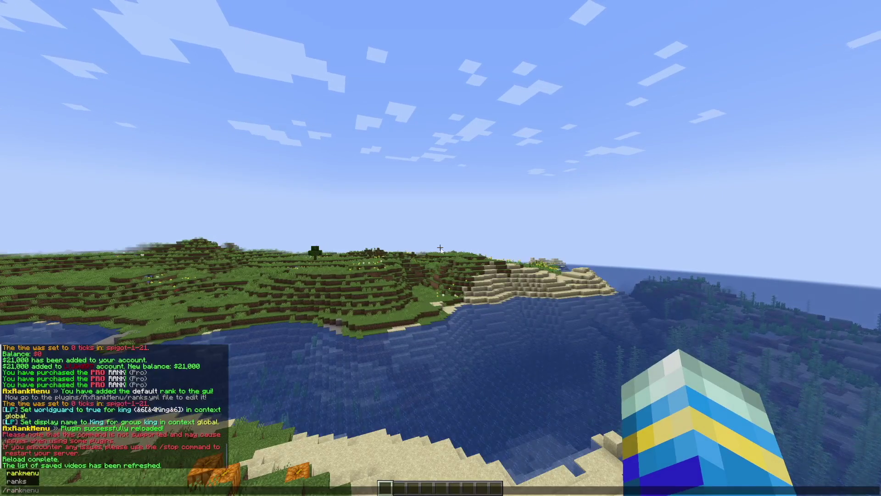
{"action": "key", "text": "Return"}
{"action": "mouse_move", "coordinate": [467, 224]}
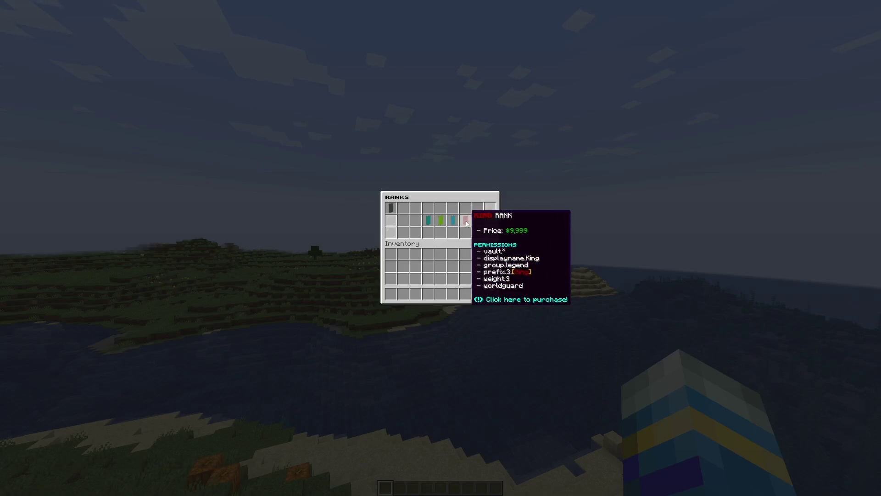
{"action": "mouse_move", "coordinate": [397, 213]}
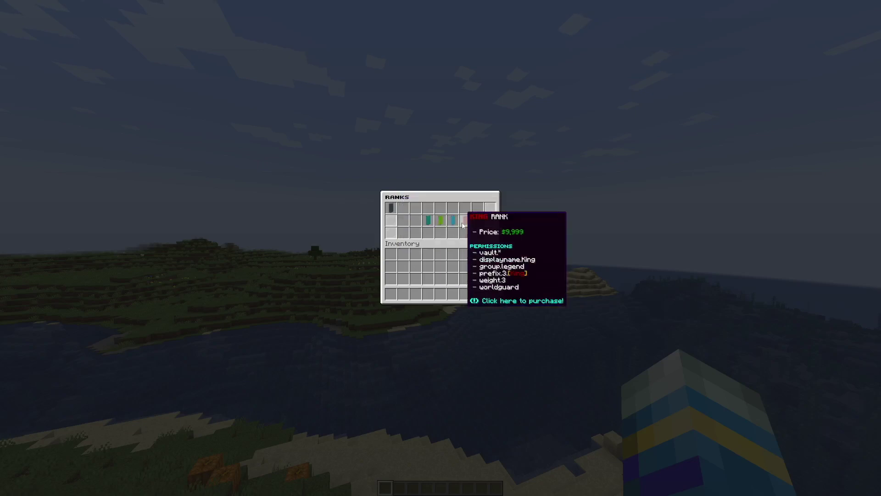
Purchase the King rank from the ranks menu and check the purchase message in the chat.
{"action": "left_click", "coordinate": [462, 223]}
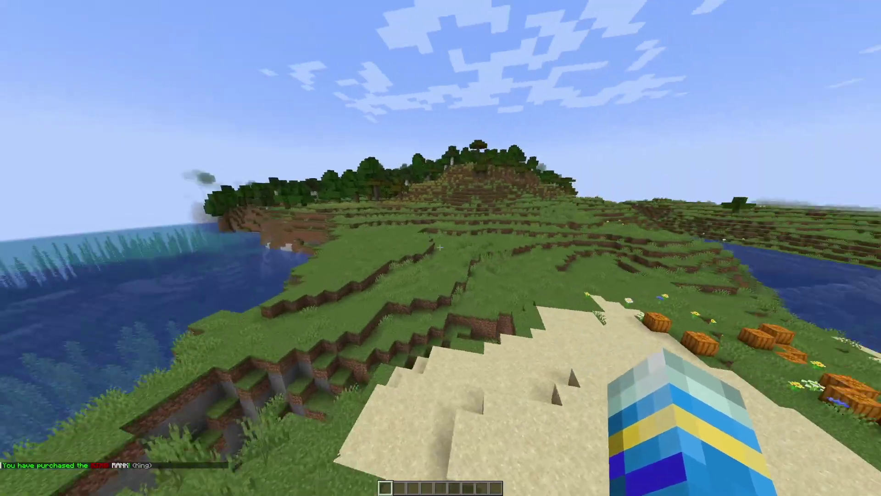
{"action": "key", "text": "t"}
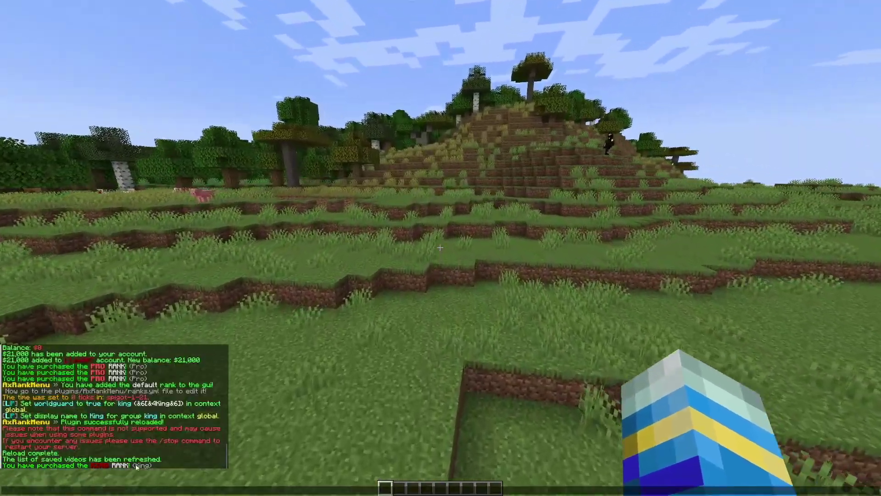
{"action": "key", "text": "Escape"}
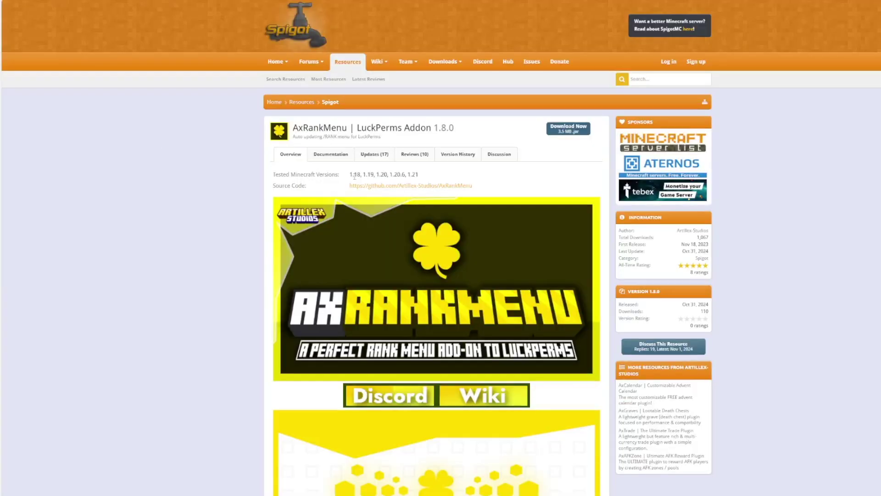
Switch to the AxRankMenu resource page on SpigotMC and look through its overview and feature descriptions.
{"action": "scroll", "coordinate": [403, 178], "scroll_direction": "down", "scroll_amount": 18}
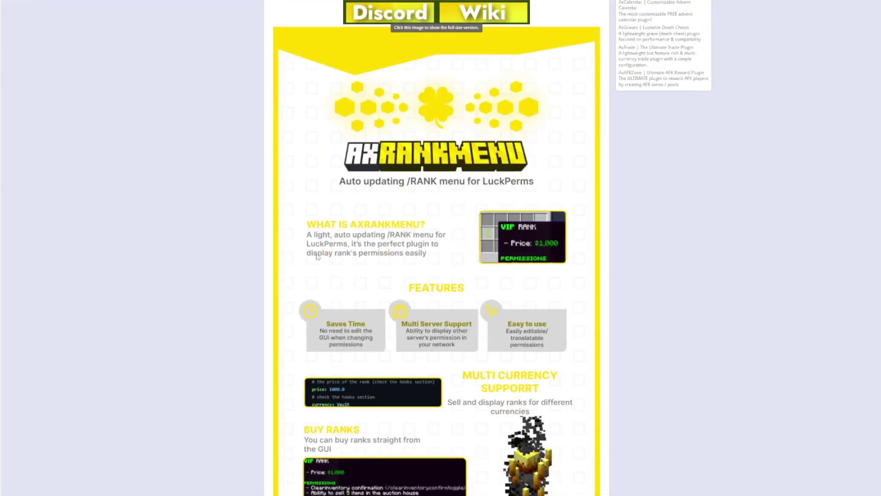
{"action": "scroll", "coordinate": [260, 247], "scroll_direction": "down", "scroll_amount": 8}
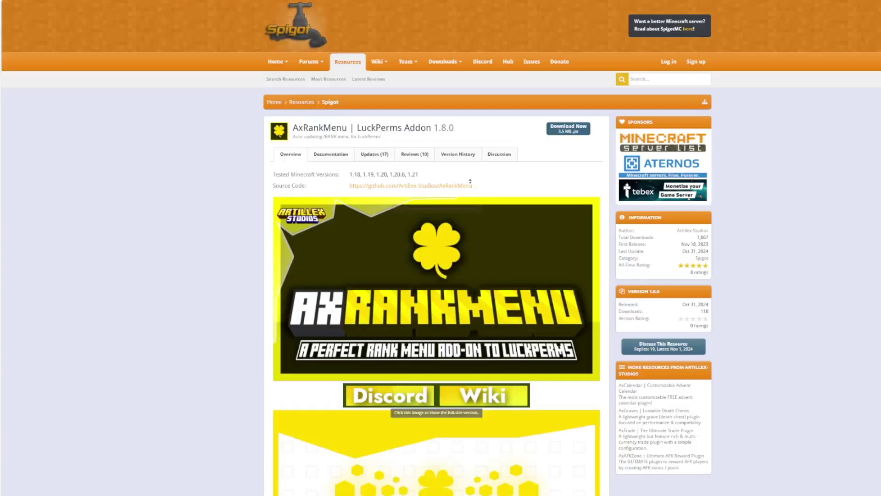